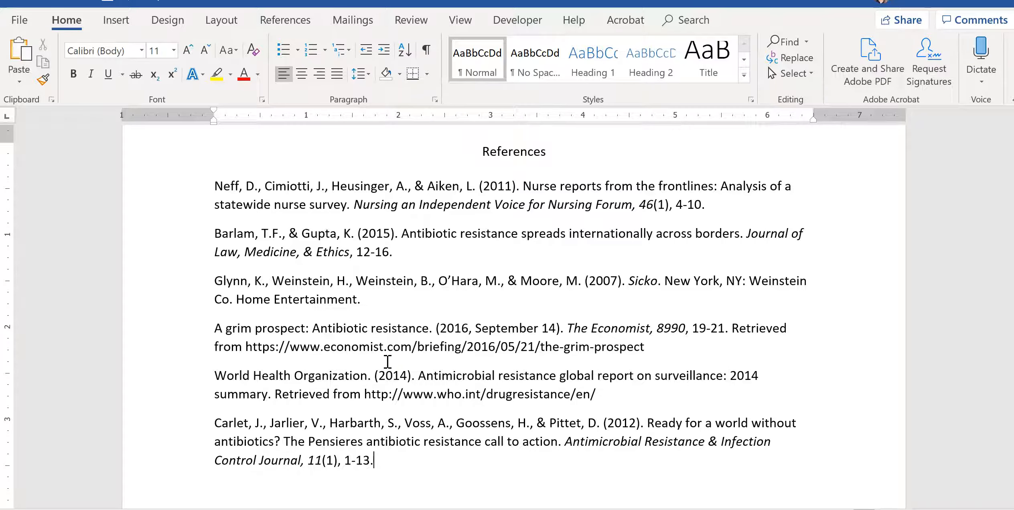
# Step: Paste the copied reference as text only on a new line below the last entry
pyautogui.scroll(-2, 387, 363)
pyautogui.scroll(-3, 387, 377)
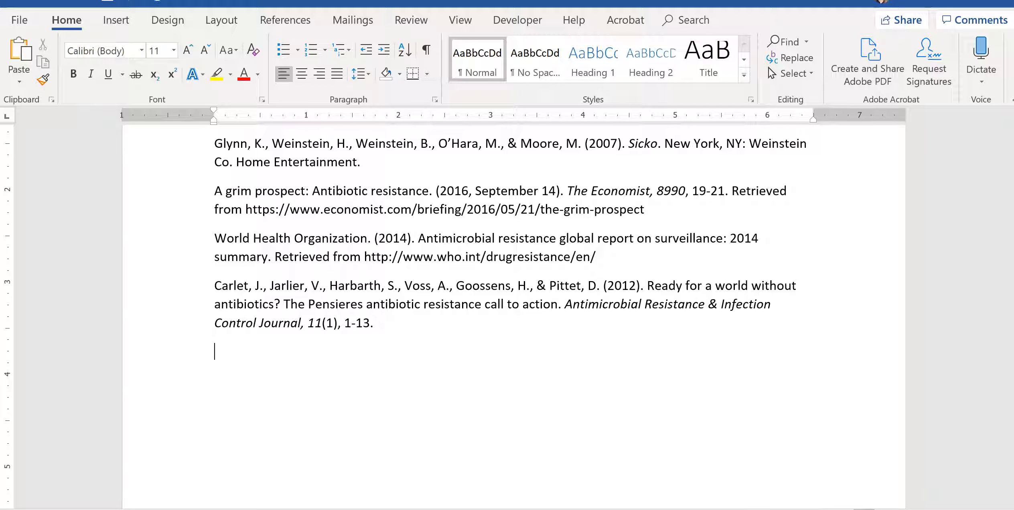
pyautogui.click(312, 367)
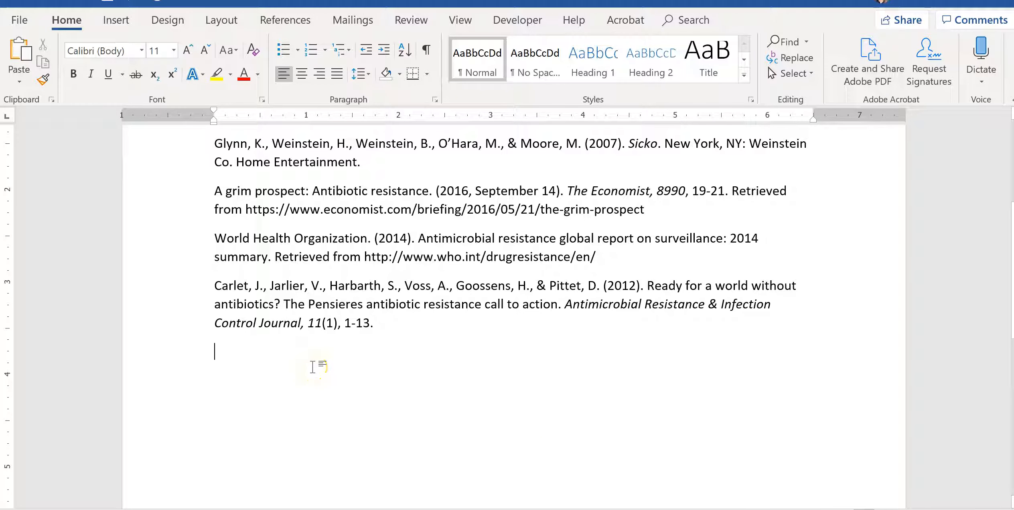
pyautogui.rightClick(253, 359)
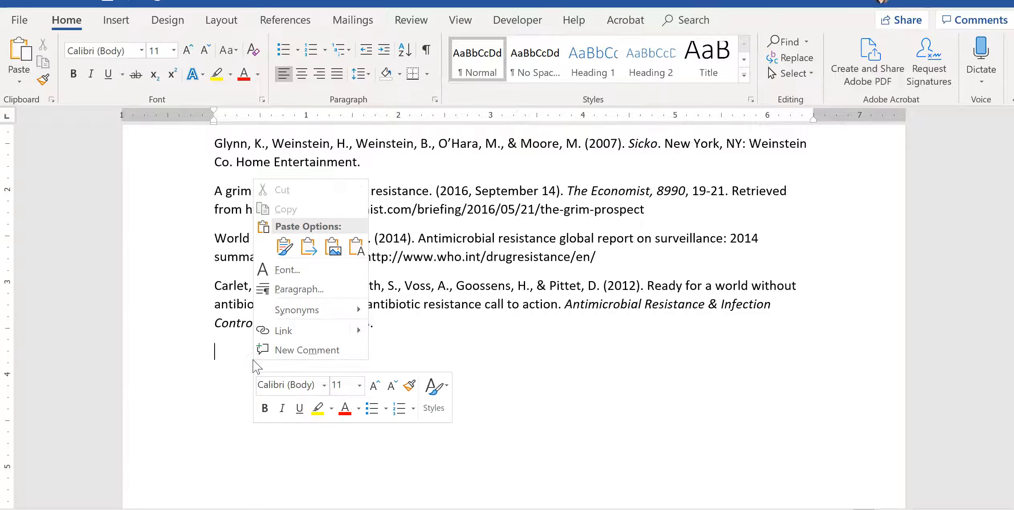
pyautogui.click(356, 248)
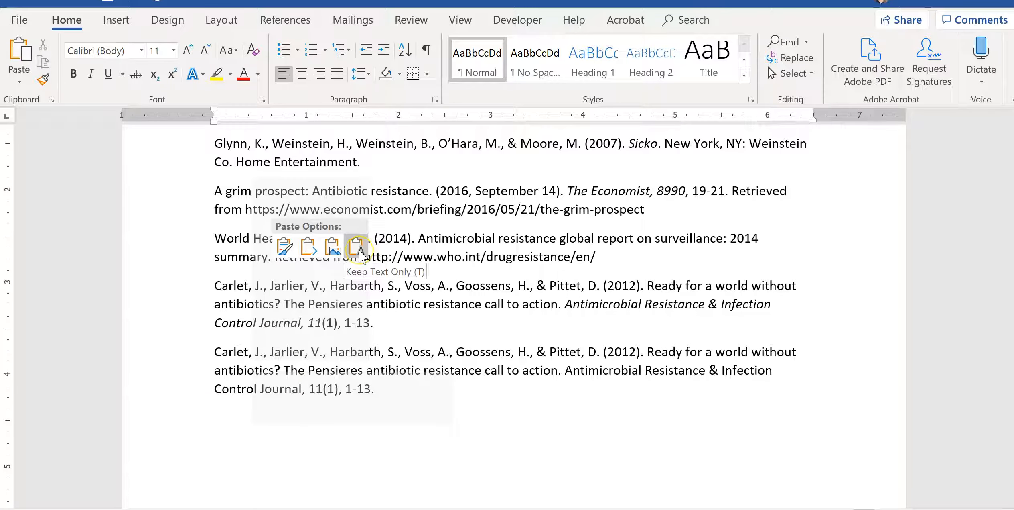
pyautogui.click(359, 252)
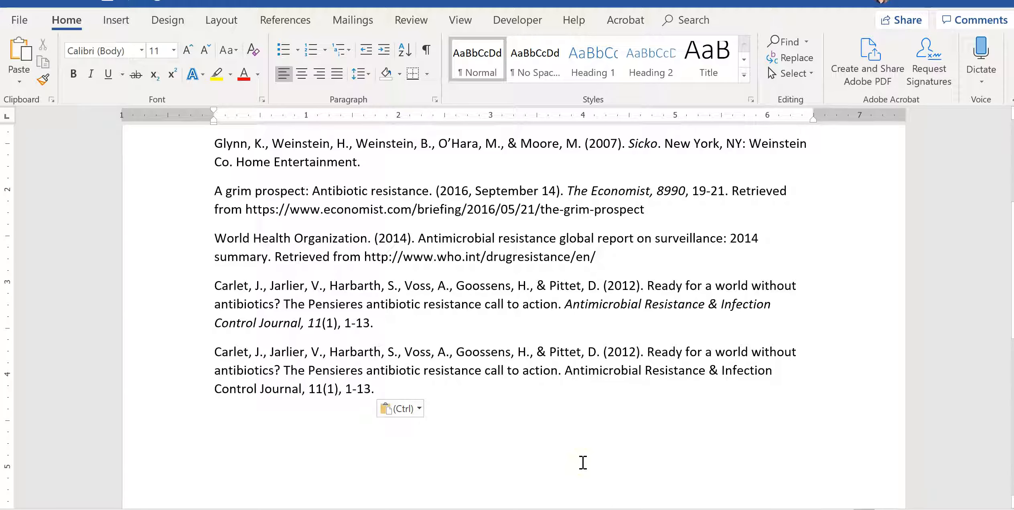
# Step: Delete the pasted plain-text reference from the end of the list
pyautogui.doubleClick(204, 355)
pyautogui.press('Delete')
pyautogui.scroll(3, 241, 353)
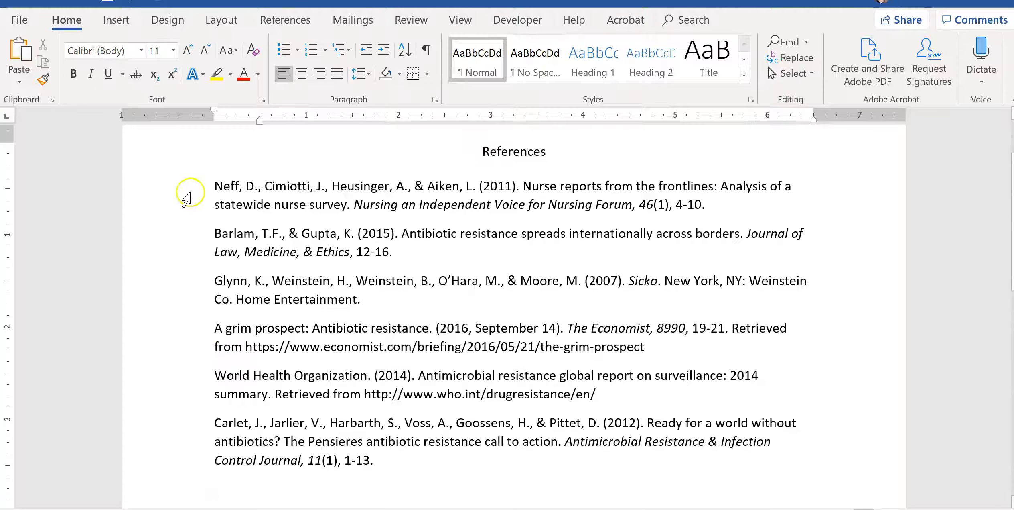
# Step: Apply the Normal style to all entries below the References heading
pyautogui.moveTo(215, 184); pyautogui.dragTo(654, 494)
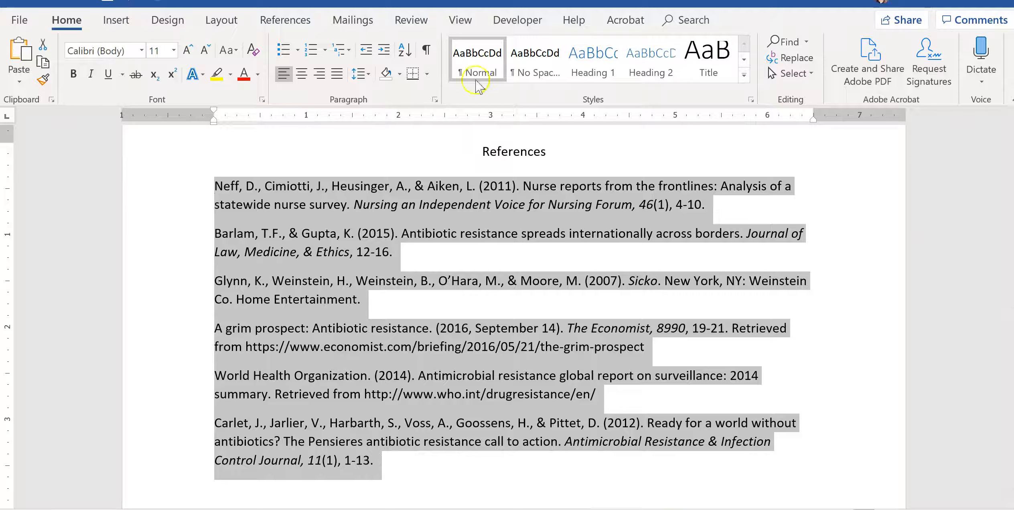
pyautogui.click(474, 65)
pyautogui.click(475, 68)
pyautogui.click(211, 187)
pyautogui.click(224, 195)
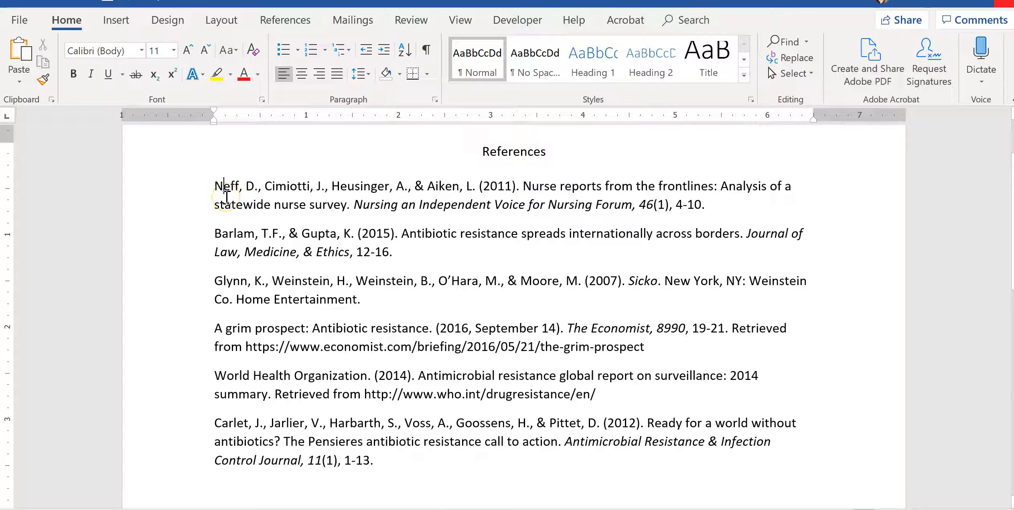
pyautogui.moveTo(215, 328); pyautogui.dragTo(320, 328)
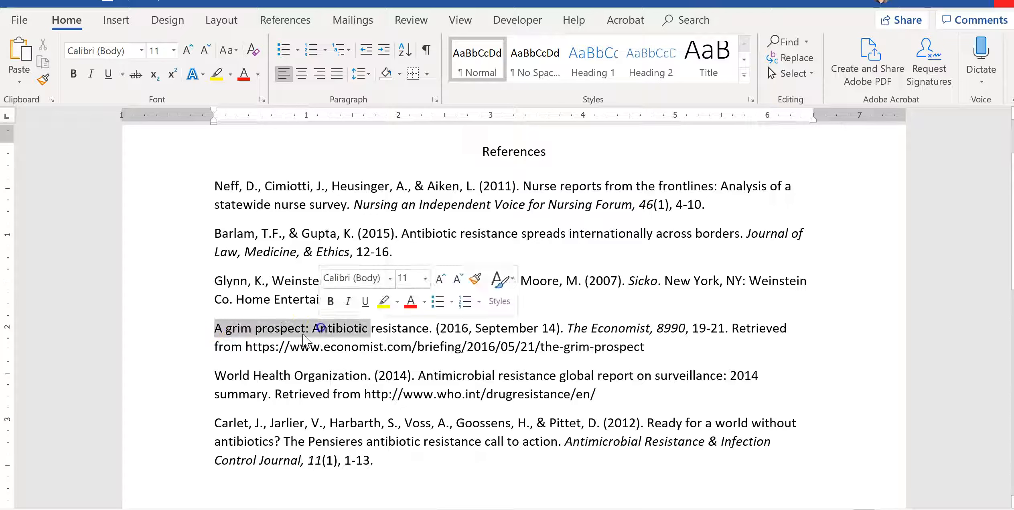
pyautogui.click(186, 343)
pyautogui.click(215, 348)
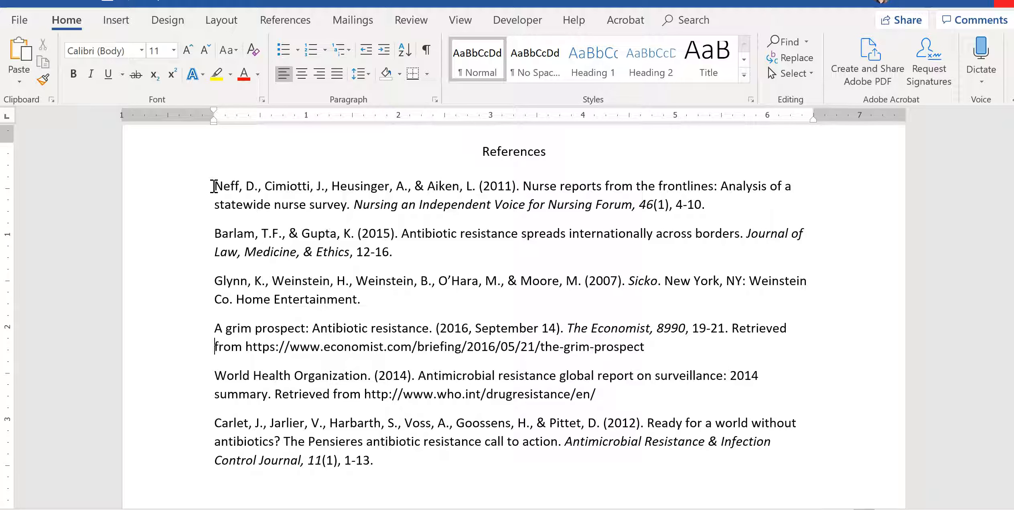
# Step: Sort all entries below the References heading alphabetically by paragraph text in ascending order
pyautogui.moveTo(215, 186); pyautogui.dragTo(380, 460)
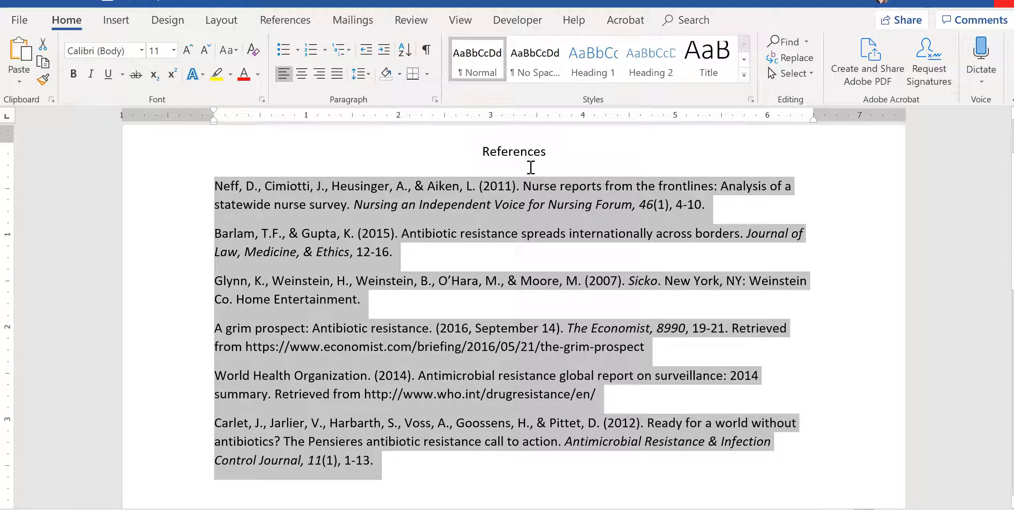
pyautogui.click(406, 52)
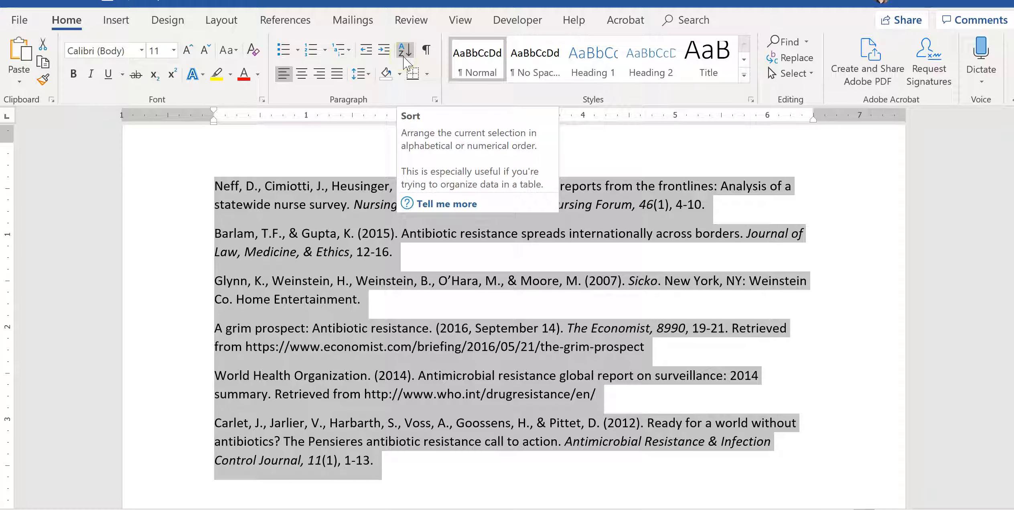
pyautogui.click(405, 53)
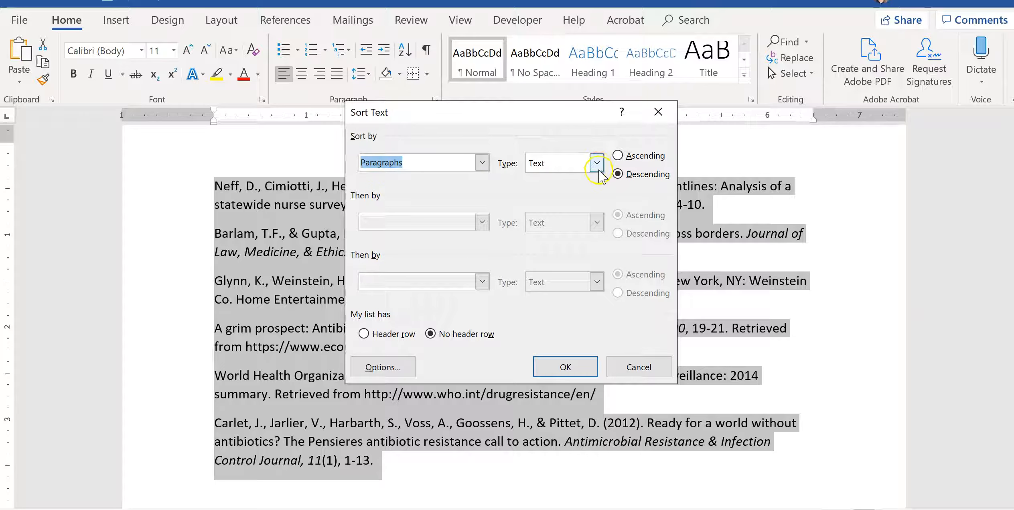
pyautogui.click(618, 155)
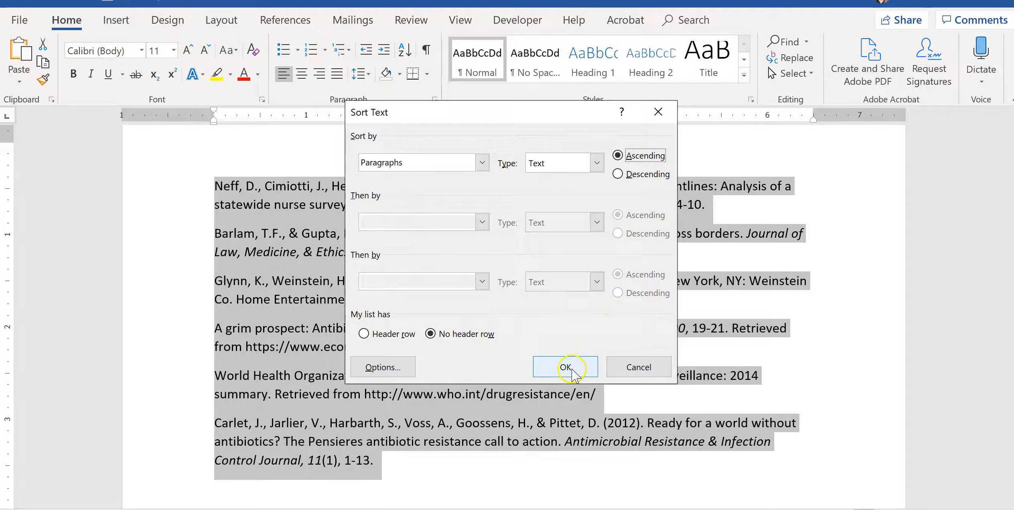
pyautogui.click(588, 365)
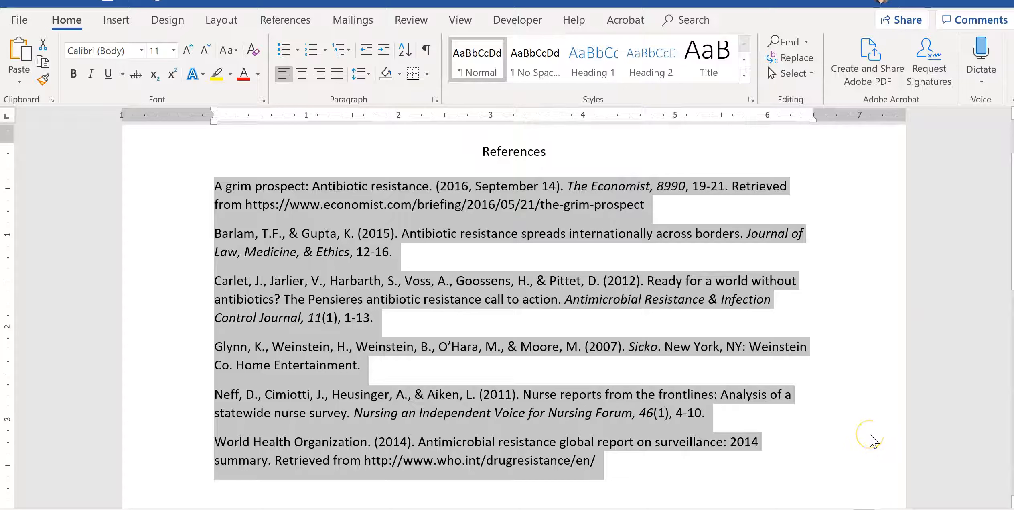
pyautogui.click(752, 465)
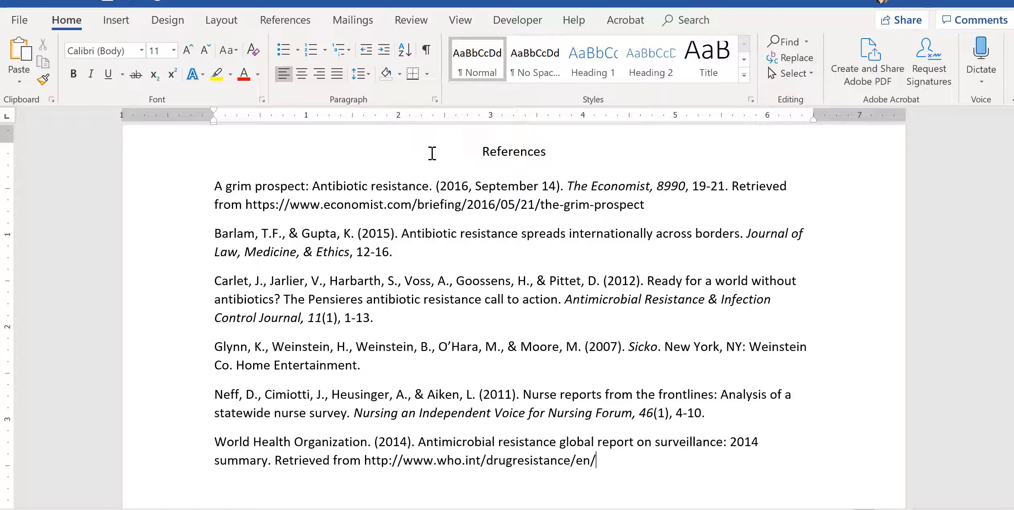
# Step: Set the spacing after paragraphs to 0 pt for the References heading and all entries
pyautogui.moveTo(464, 151); pyautogui.dragTo(750, 475)
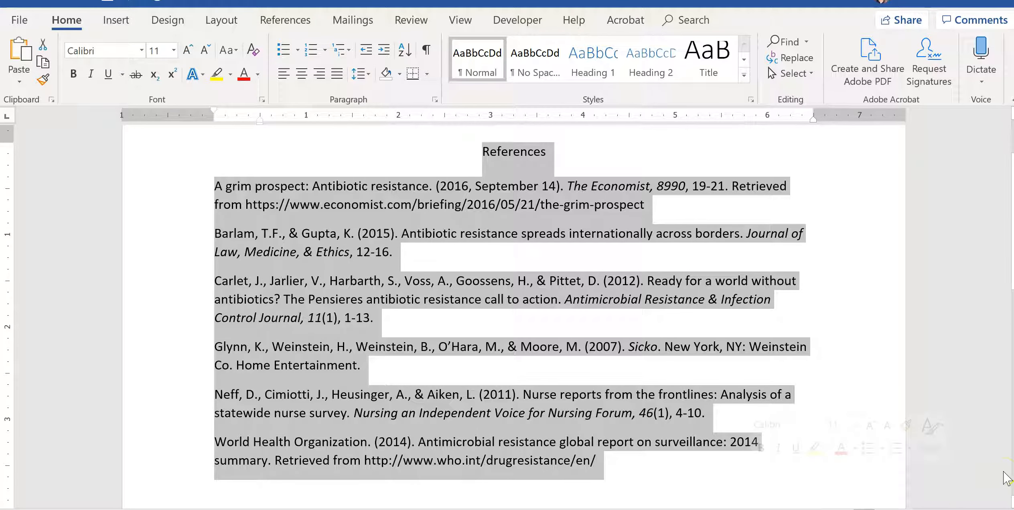
pyautogui.click(368, 74)
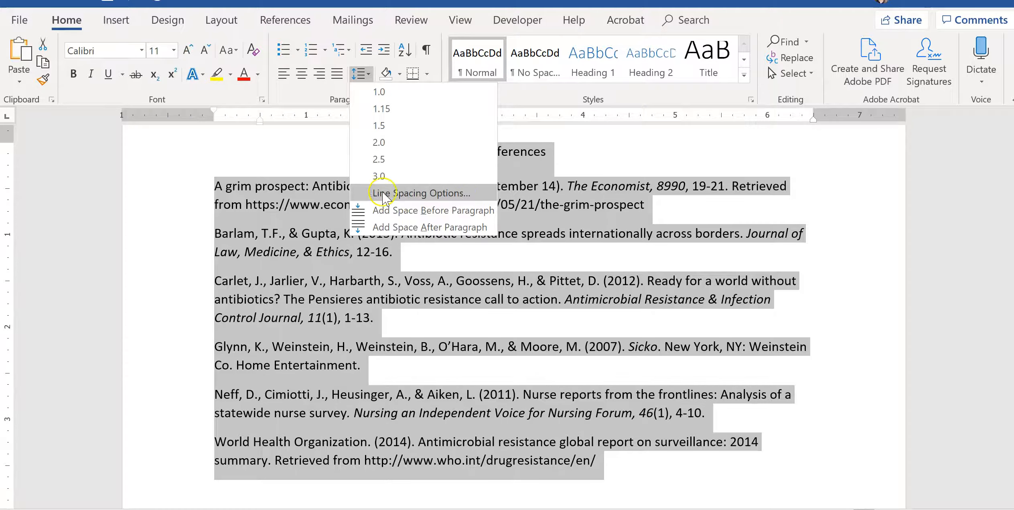
pyautogui.click(469, 194)
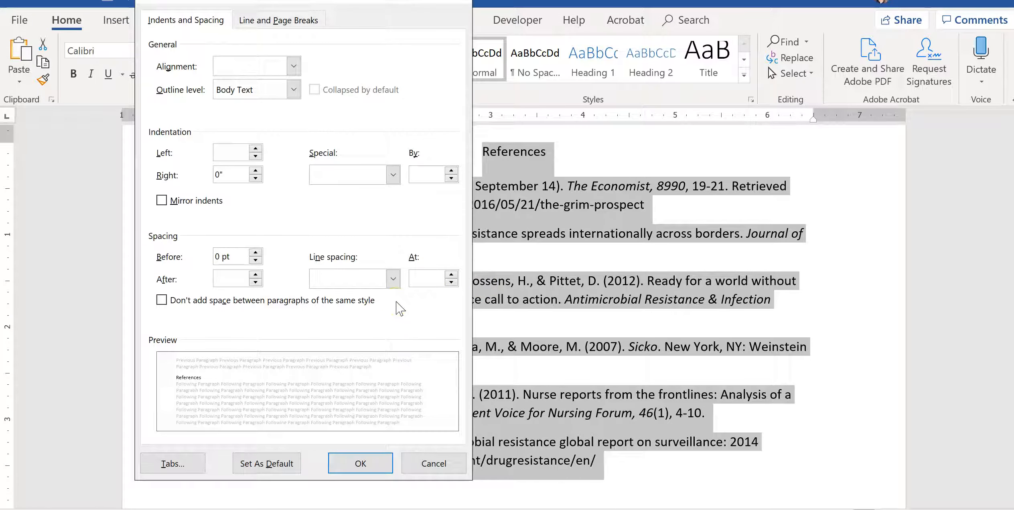
pyautogui.click(225, 281)
pyautogui.write('0')
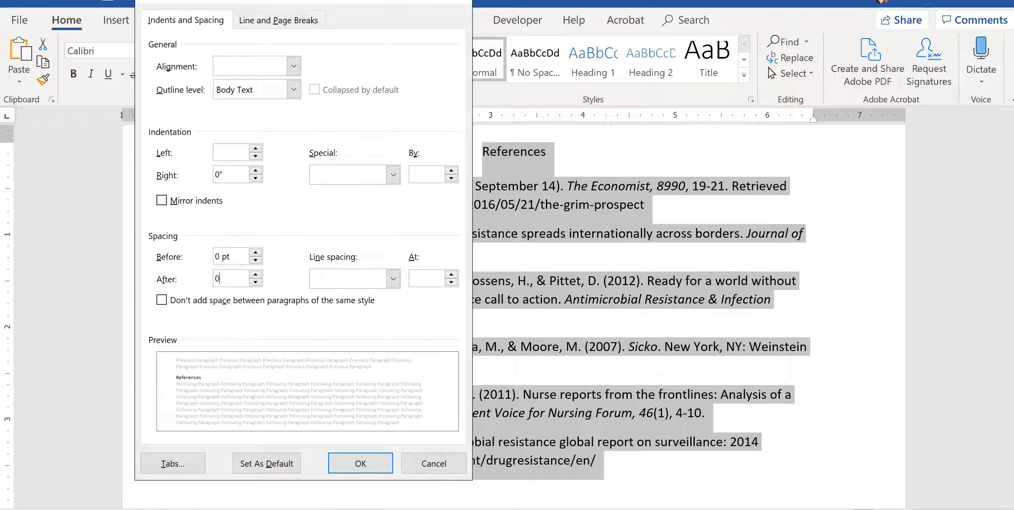
# Step: Set the line spacing of the heading and all entries to Double and apply the paragraph settings
pyautogui.click(342, 280)
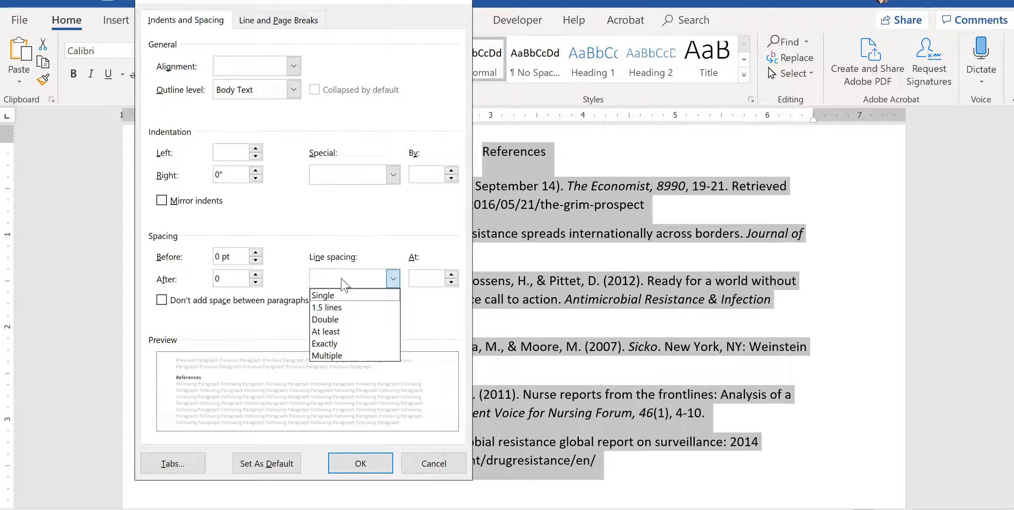
pyautogui.click(337, 293)
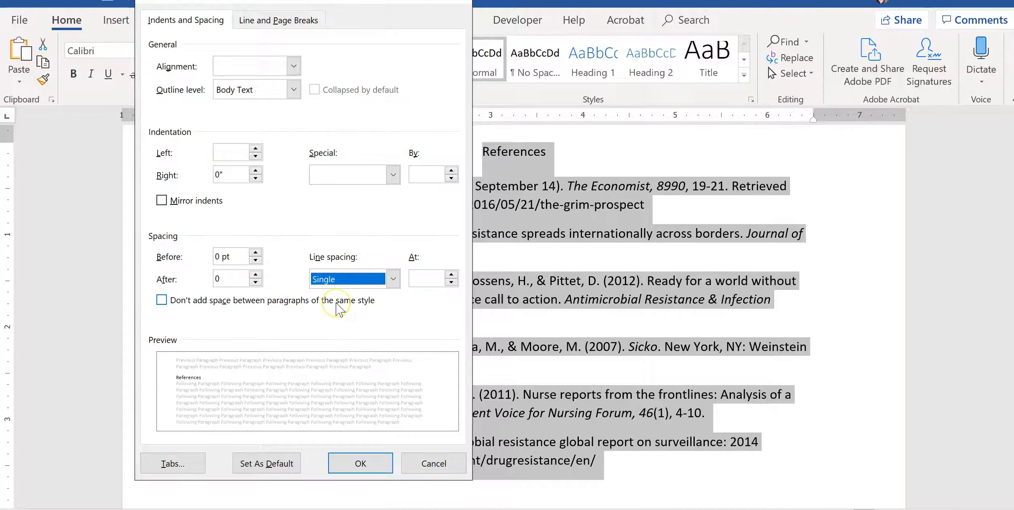
pyautogui.click(346, 279)
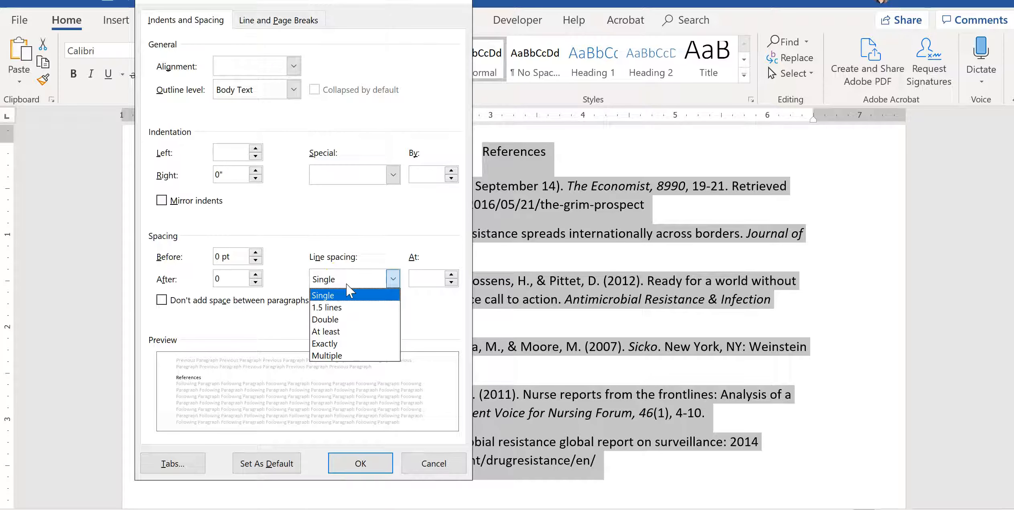
pyautogui.click(330, 319)
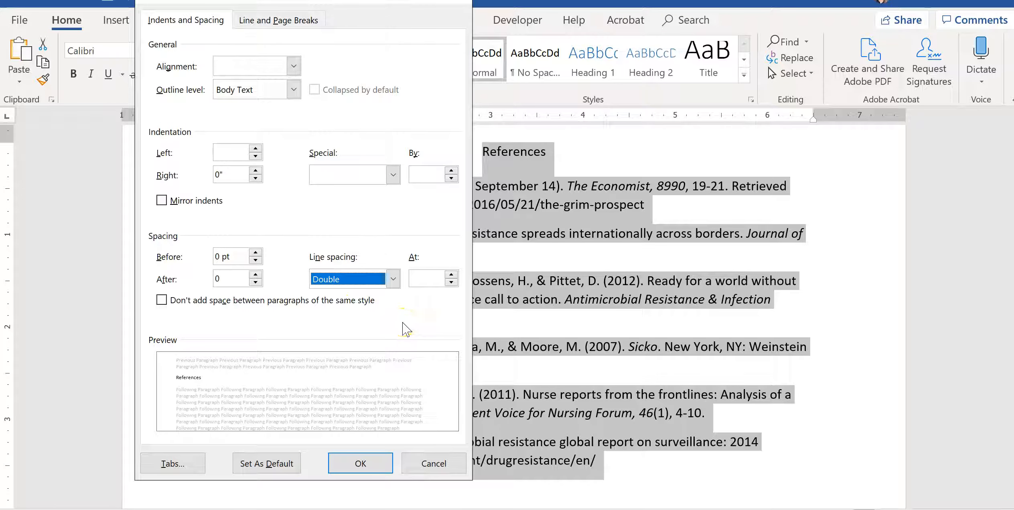
pyautogui.click(364, 465)
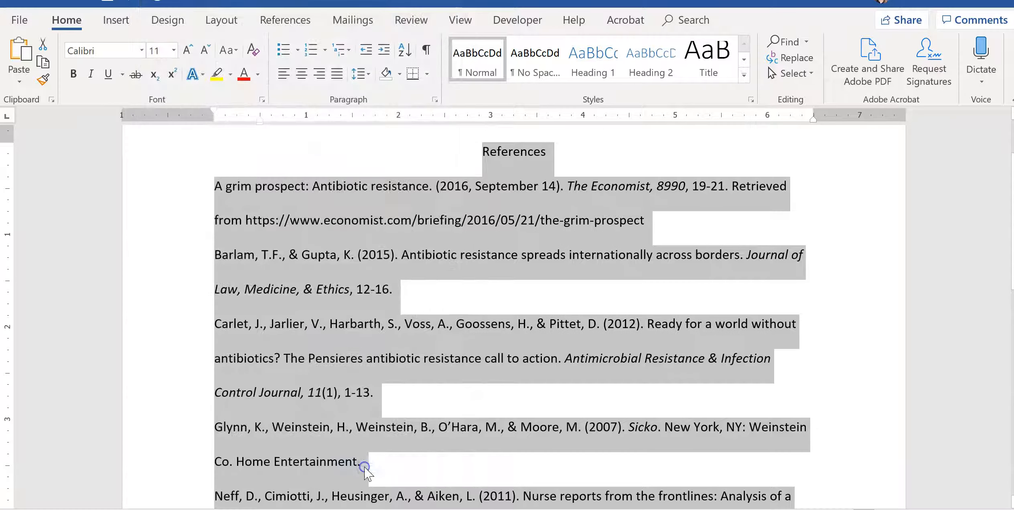
pyautogui.scroll(-5, 483, 385)
pyautogui.scroll(-4, 642, 377)
pyautogui.scroll(10, 682, 379)
pyautogui.click(586, 209)
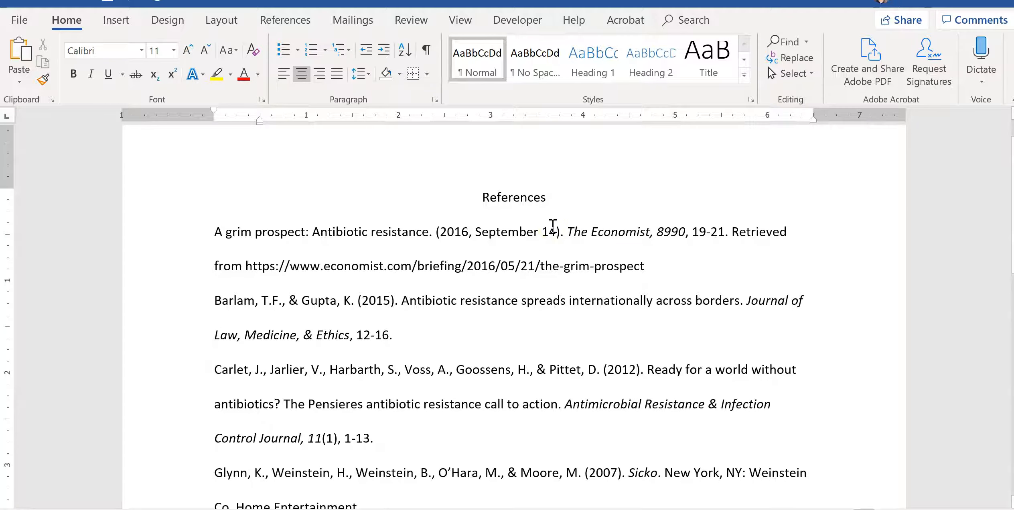
# Step: Apply a 0.5" hanging indent to all reference entries, leaving out the References heading
pyautogui.scroll(-1, 553, 225)
pyautogui.click(895, 283)
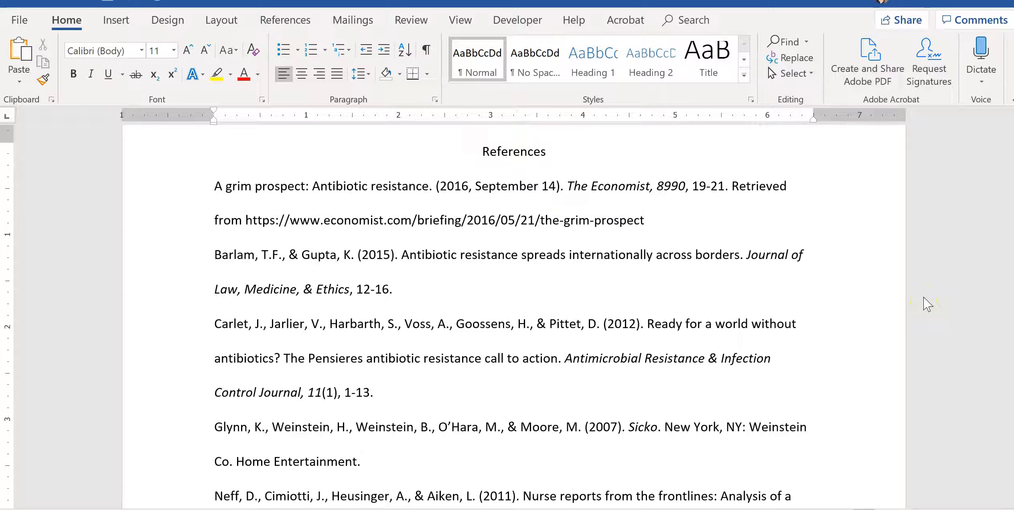
pyautogui.click(212, 186)
pyautogui.moveTo(212, 186); pyautogui.dragTo(652, 380)
pyautogui.scroll(5, 582, 313)
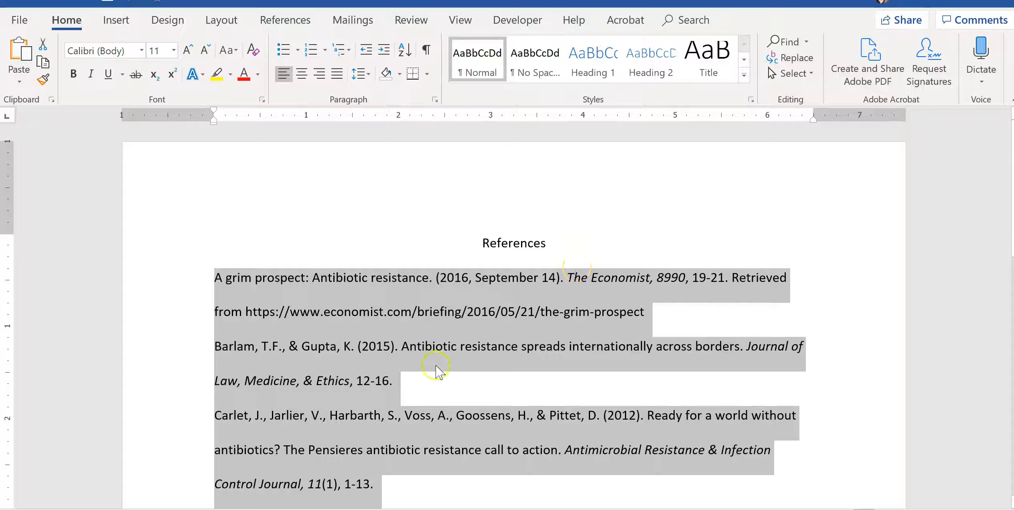
pyautogui.click(363, 74)
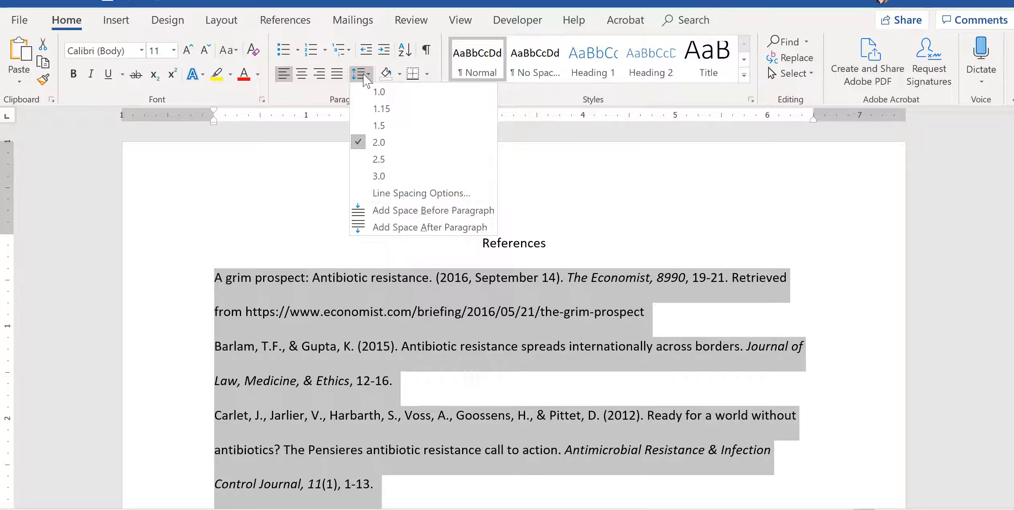
pyautogui.click(383, 195)
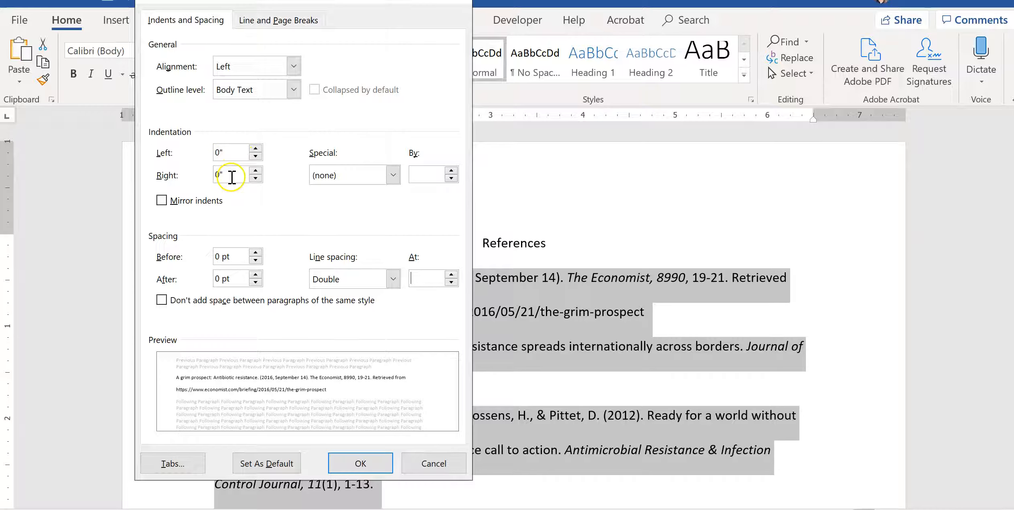
pyautogui.click(361, 175)
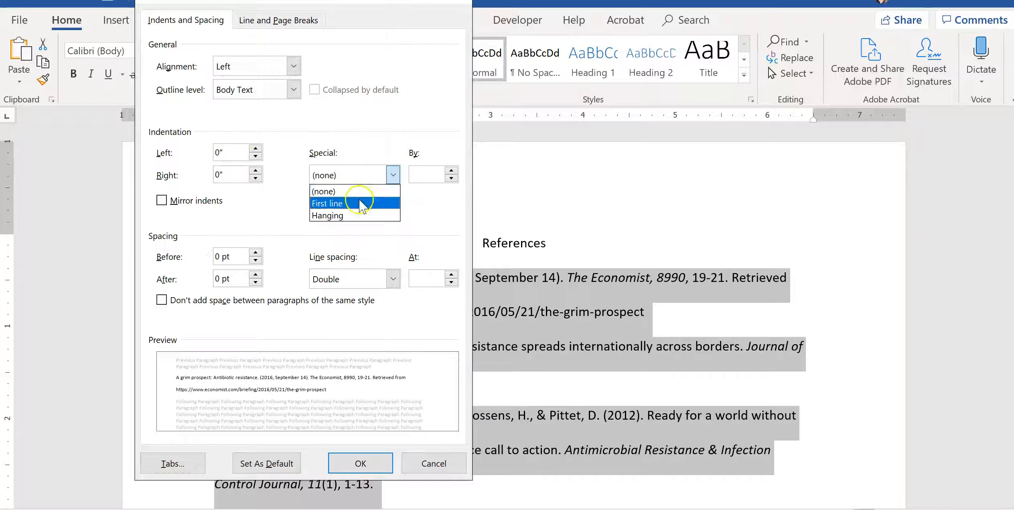
pyautogui.click(352, 216)
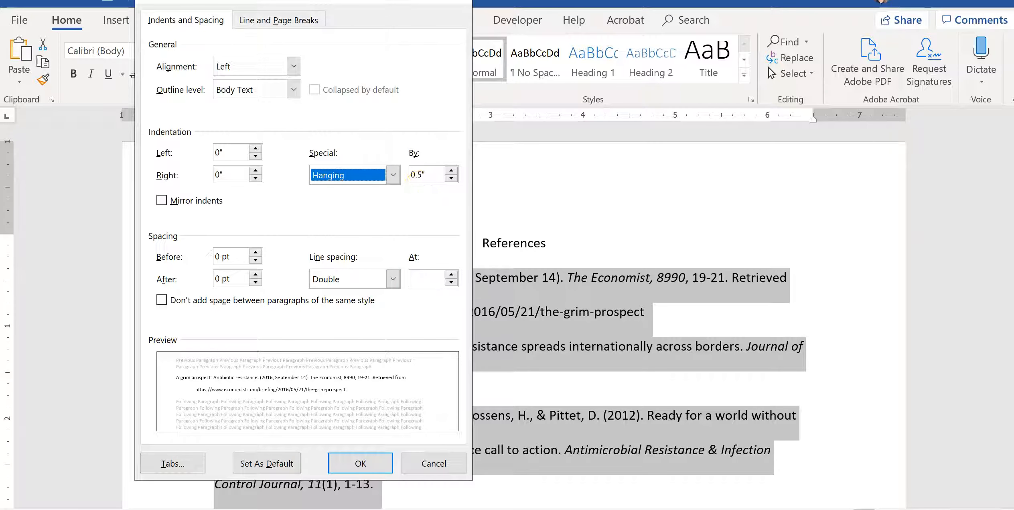
pyautogui.click(361, 462)
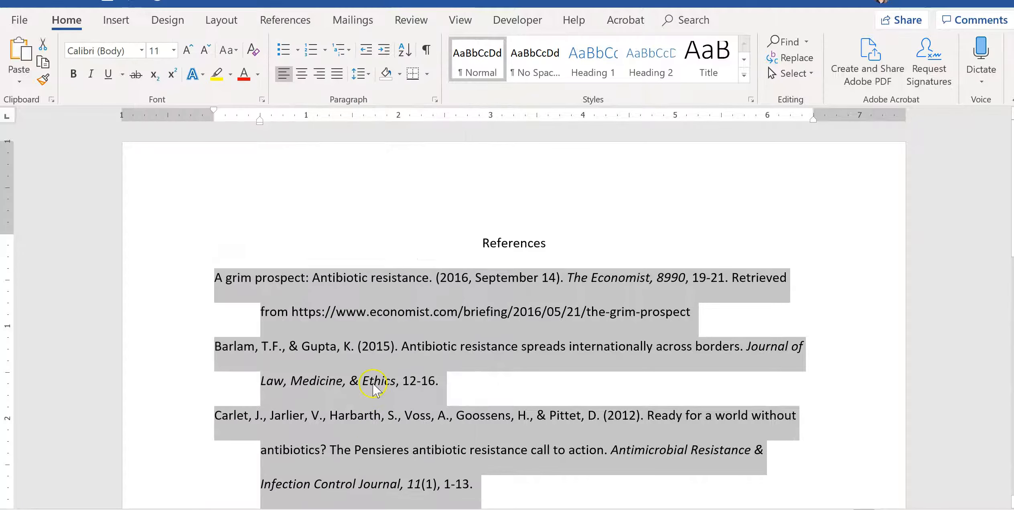
pyautogui.click(375, 380)
pyautogui.scroll(-2, 240, 281)
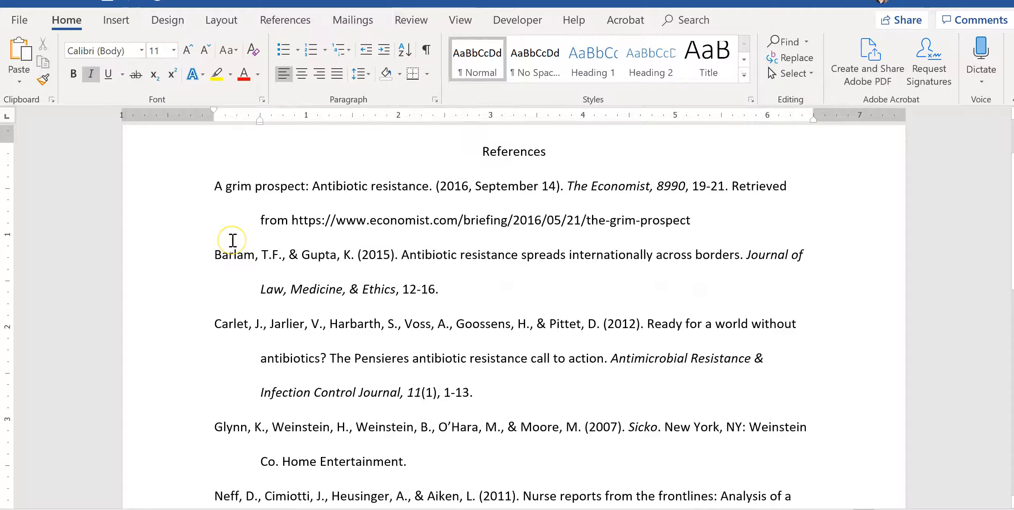
pyautogui.scroll(-3, 232, 240)
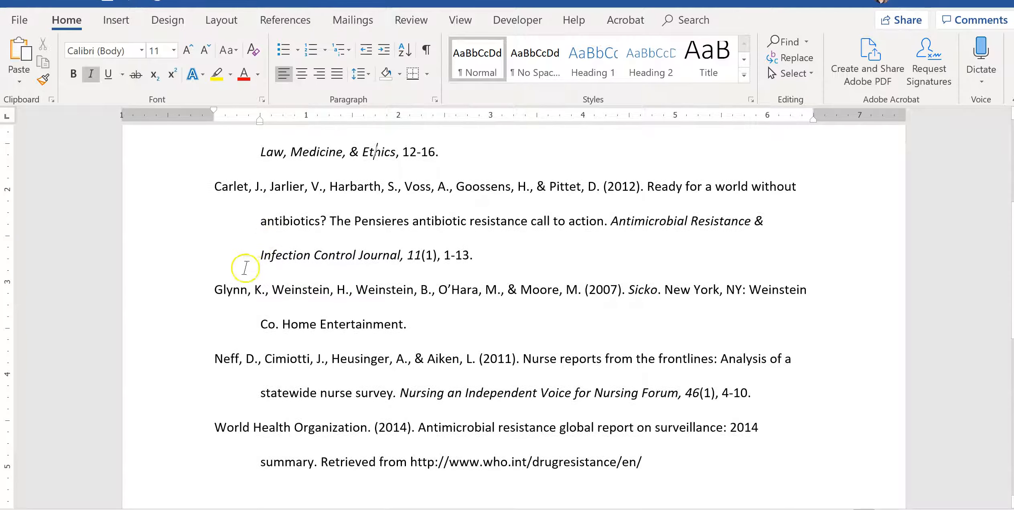
# Step: Examine the hanging indents of the reference entries from the first entry down to the last
pyautogui.scroll(-2, 263, 281)
pyautogui.scroll(6, 260, 309)
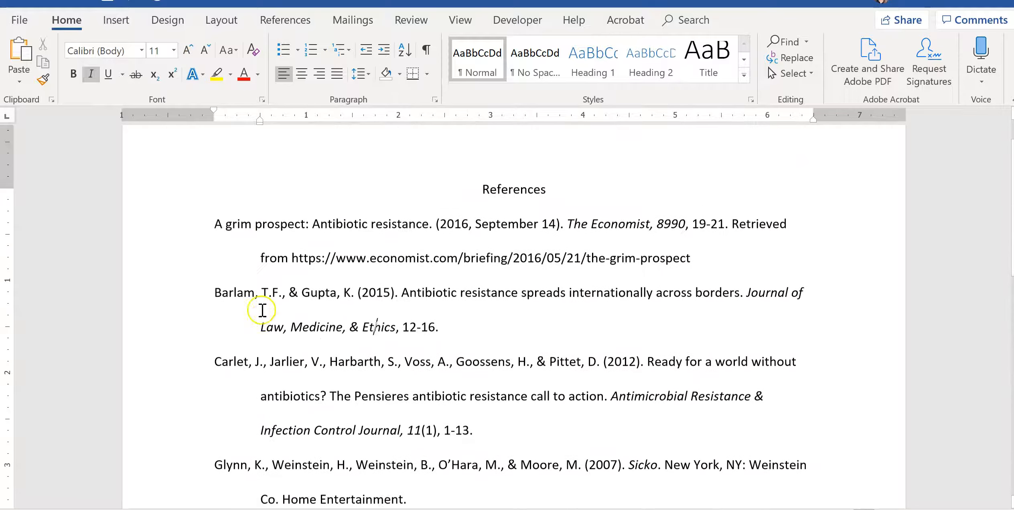
pyautogui.click(210, 233)
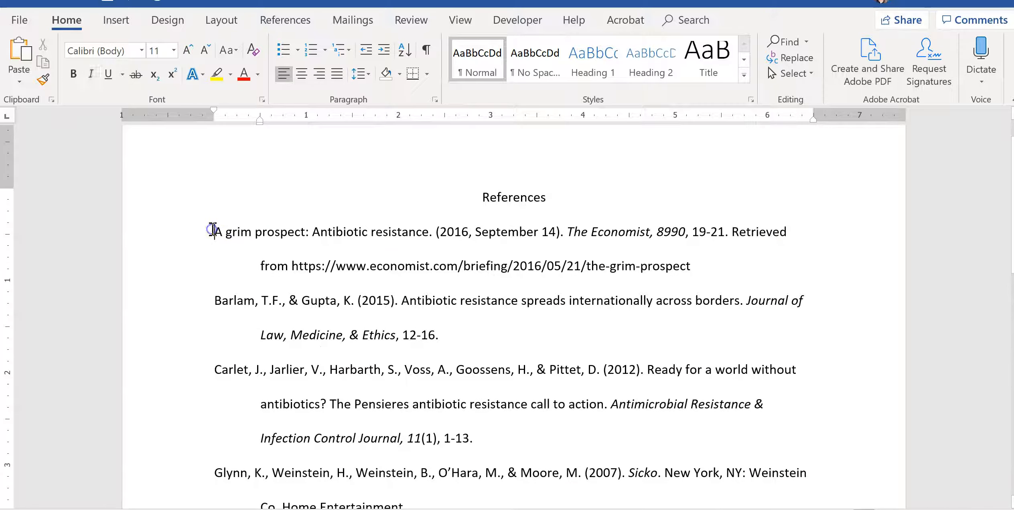
pyautogui.click(214, 231)
pyautogui.scroll(-2, 252, 177)
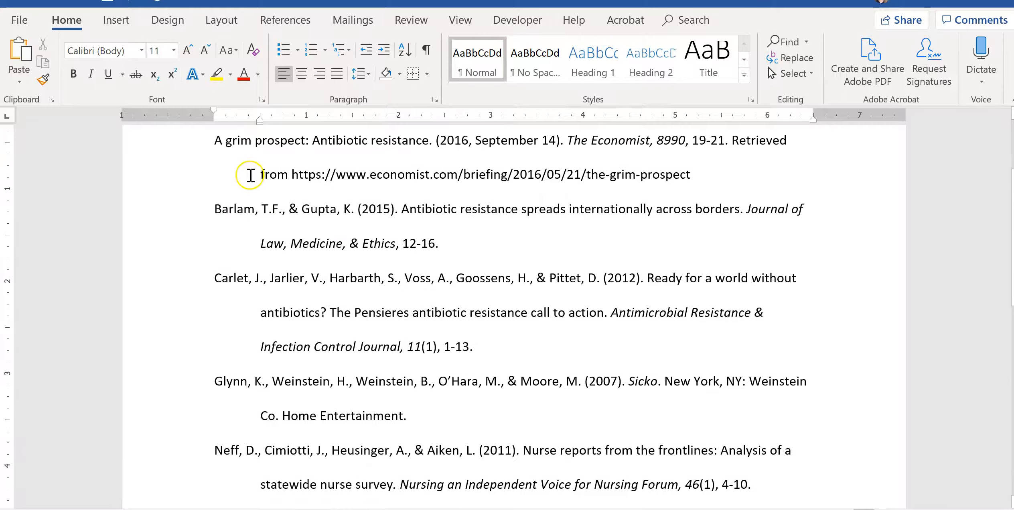
pyautogui.scroll(-1, 253, 181)
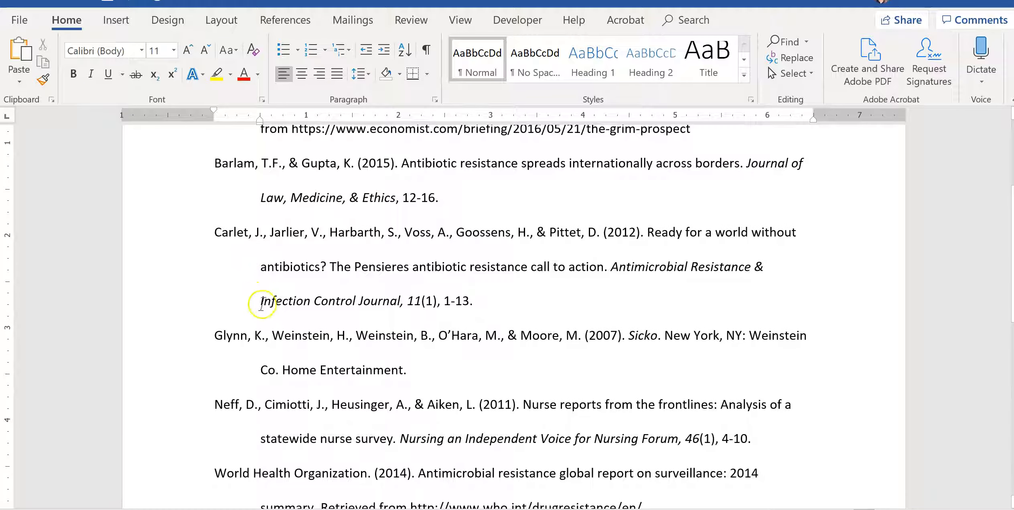
pyautogui.scroll(4, 261, 264)
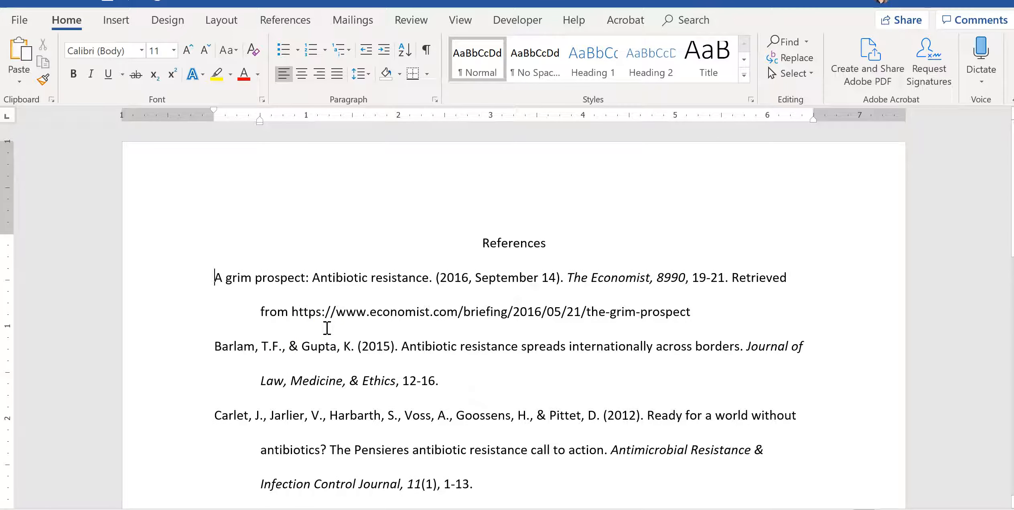
# Step: Try splitting the first entry with a paragraph break before "8990" and remove the break again
pyautogui.click(261, 313)
pyautogui.click(653, 277)
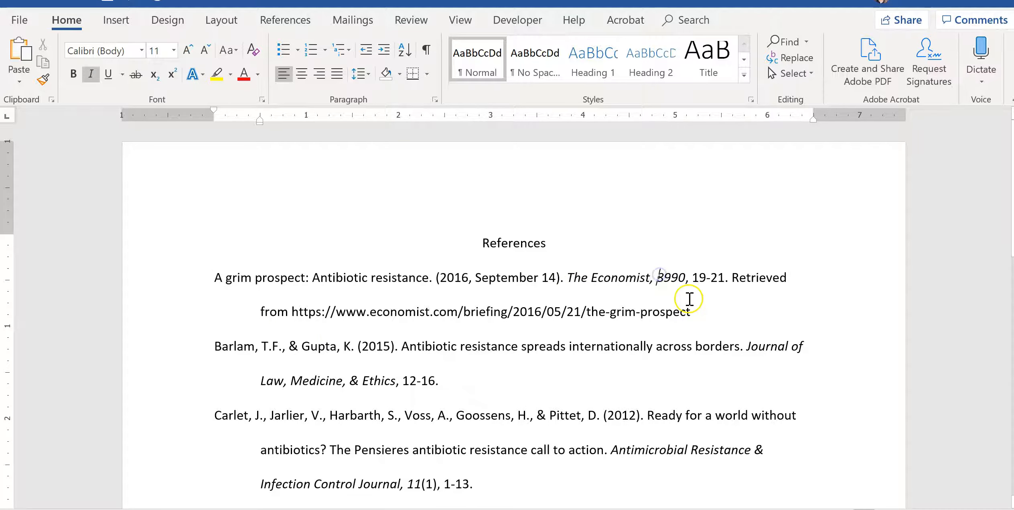
pyautogui.press('Return')
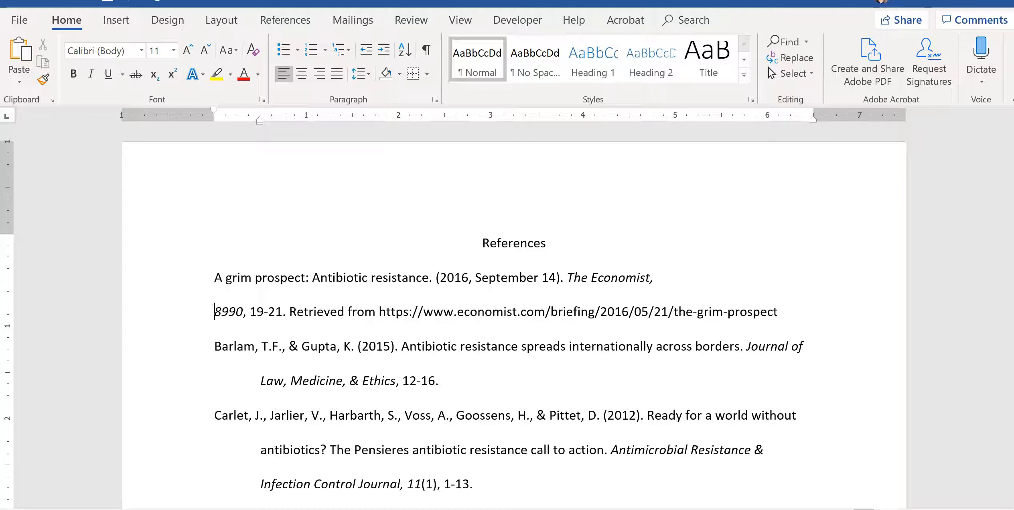
pyautogui.press('BackSpace')
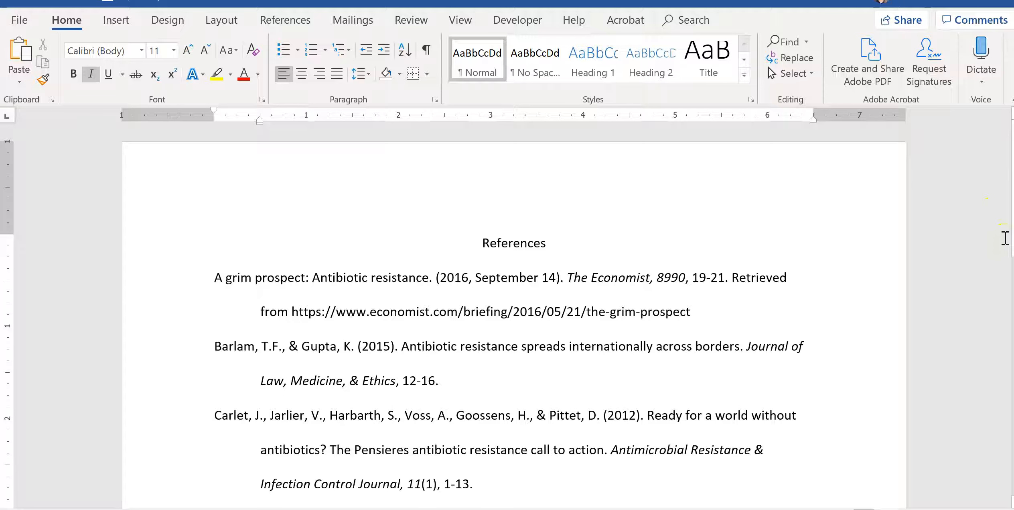
# Step: Review the whole References page, checking the centred heading and the order, spacing and indentation of the entries
pyautogui.scroll(-2, 865, 313)
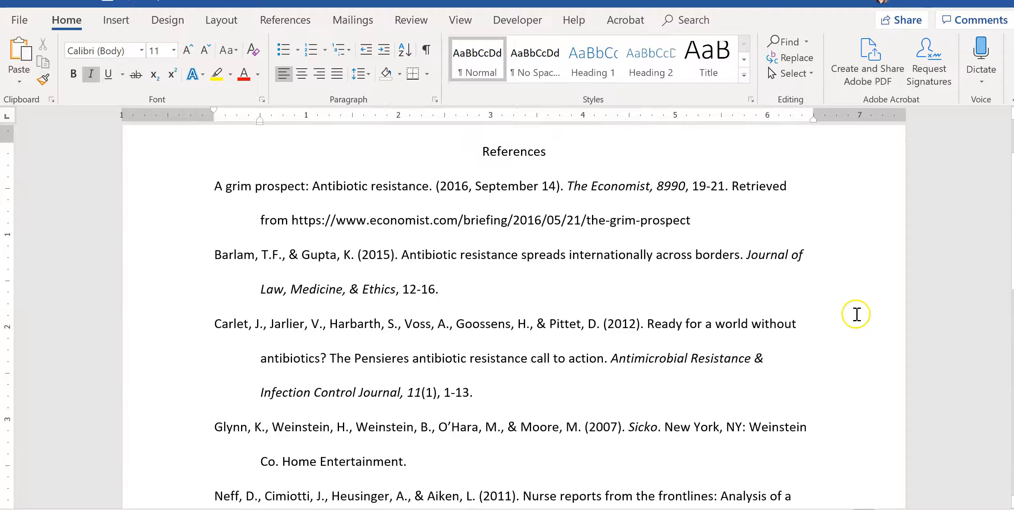
pyautogui.scroll(-5, 863, 315)
pyautogui.scroll(4, 875, 317)
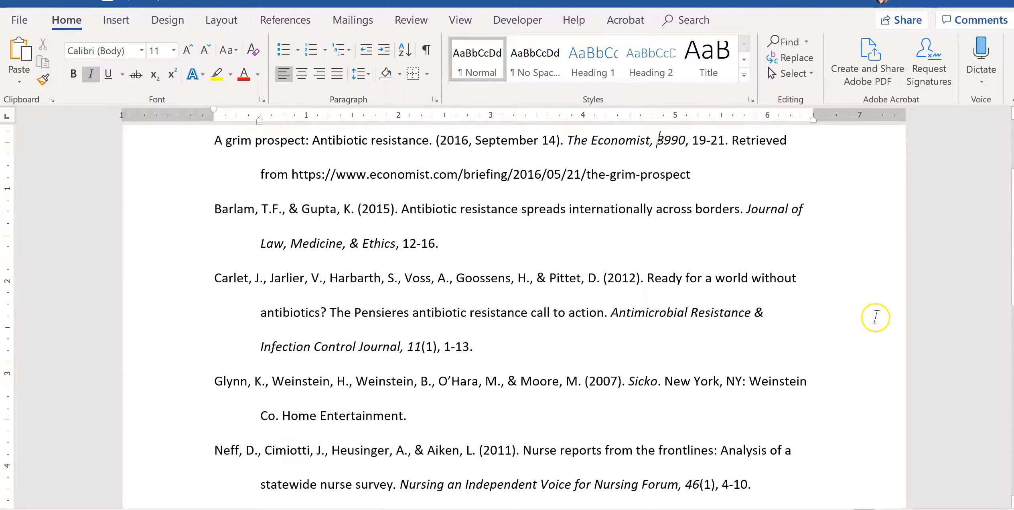
pyautogui.scroll(3, 875, 317)
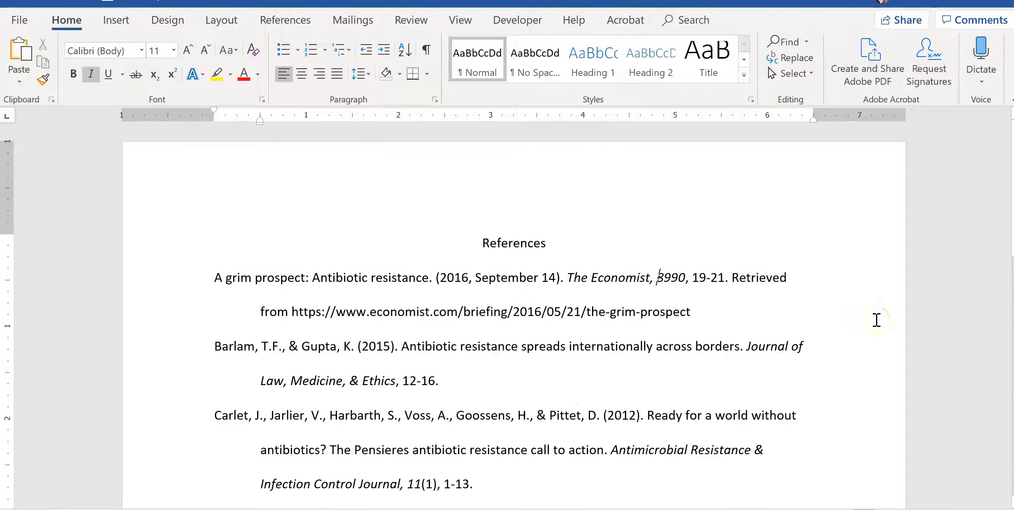
pyautogui.moveTo(483, 240); pyautogui.dragTo(614, 243)
pyautogui.click(526, 260)
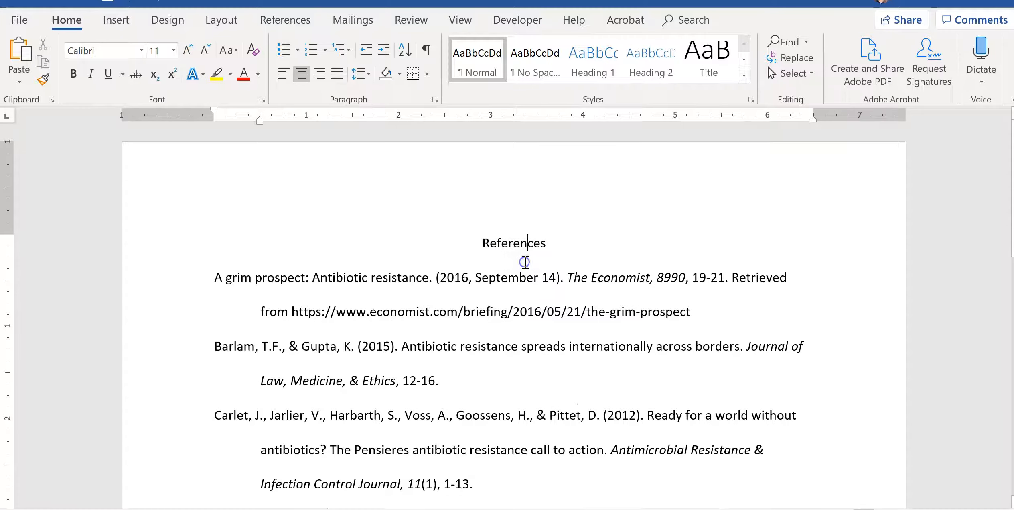
pyautogui.scroll(-2, 522, 259)
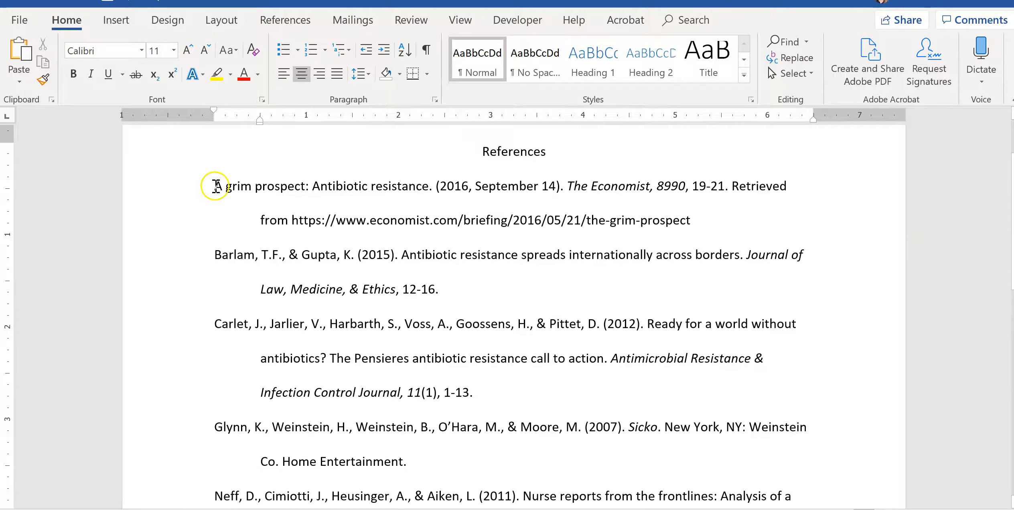
pyautogui.scroll(-2, 212, 200)
pyautogui.scroll(-3, 223, 269)
pyautogui.scroll(5, 220, 305)
pyautogui.scroll(1, 268, 225)
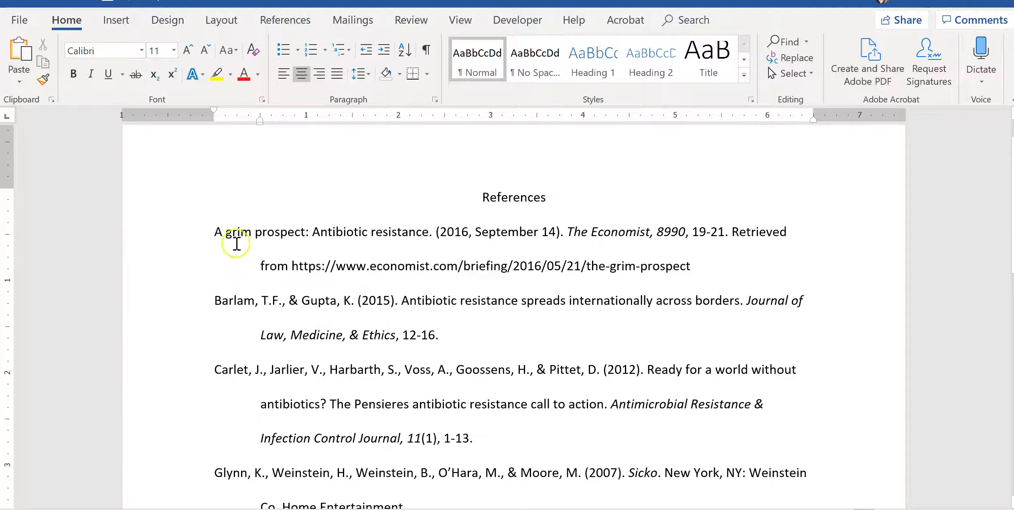
# Step: Select all reference entries and check their special indent, paragraph spacing and line spacing in the paragraph settings
pyautogui.moveTo(213, 230); pyautogui.dragTo(956, 437)
pyautogui.scroll(5, 453, 309)
pyautogui.scroll(1, 452, 308)
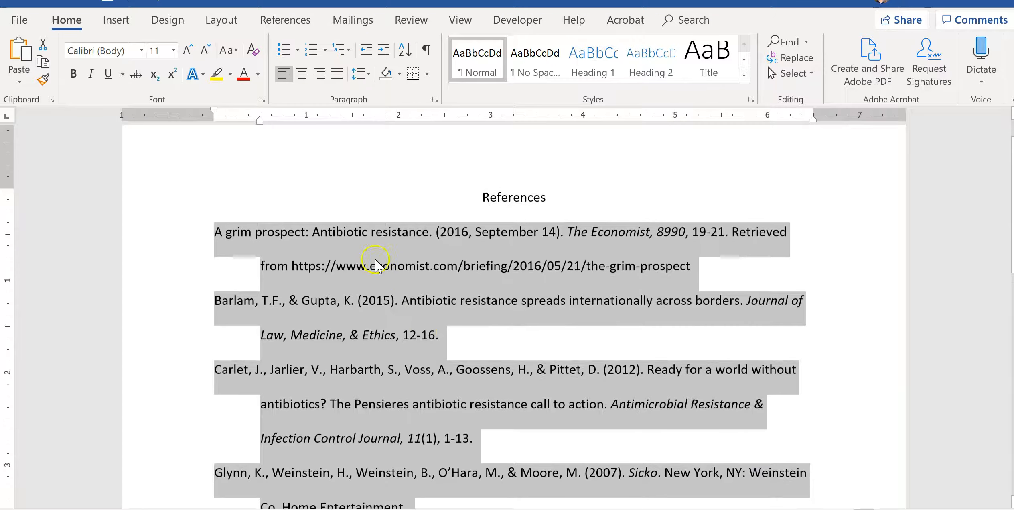
pyautogui.rightClick(383, 247)
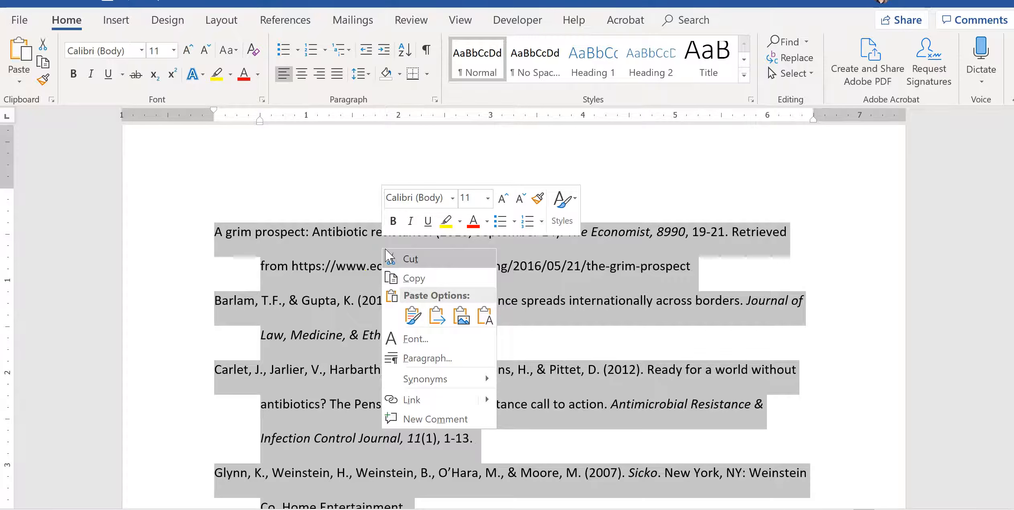
pyautogui.click(391, 359)
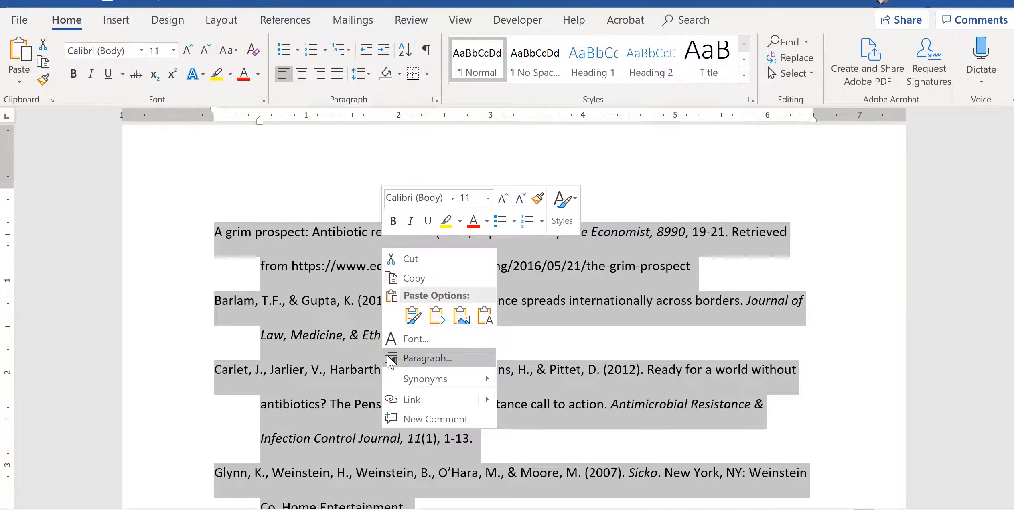
pyautogui.click(426, 358)
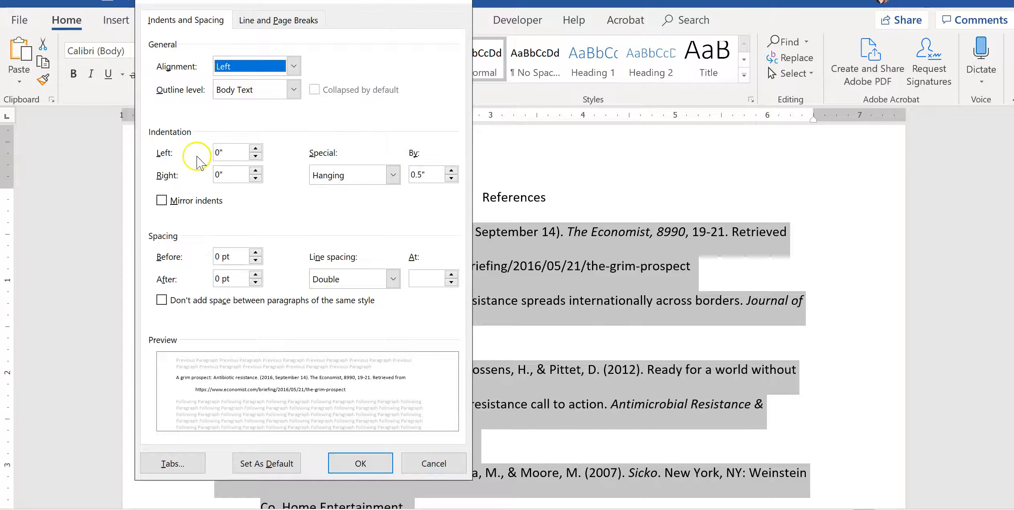
pyautogui.click(331, 181)
pyautogui.click(344, 177)
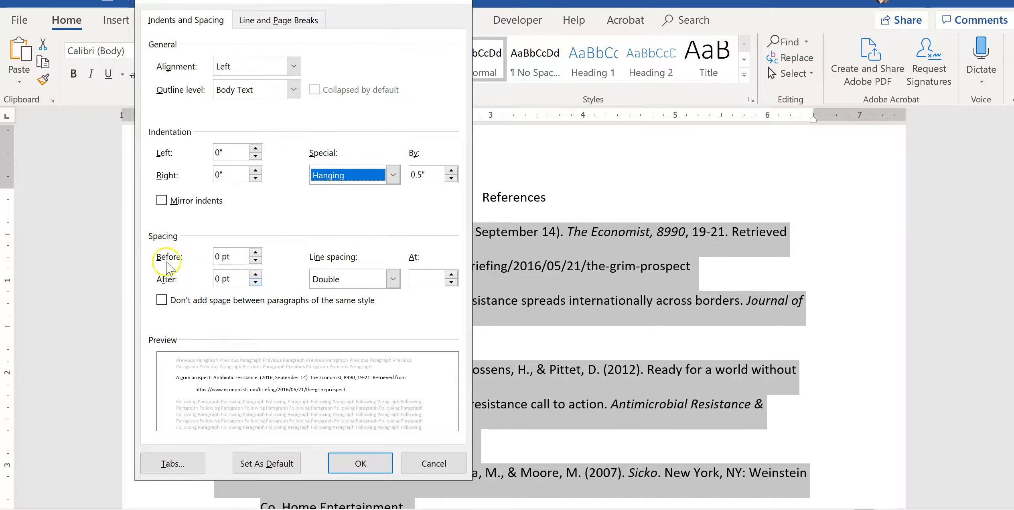
pyautogui.click(356, 278)
pyautogui.click(356, 277)
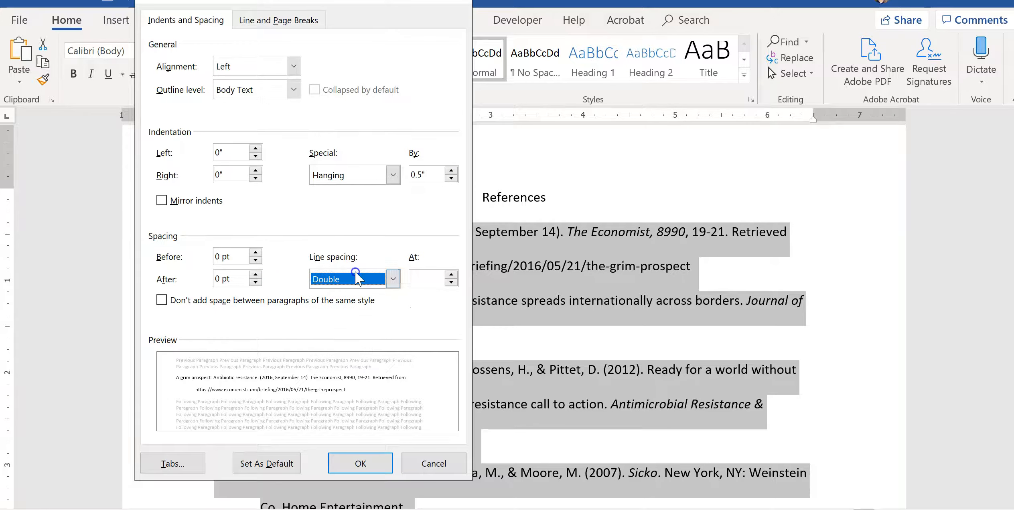
pyautogui.click(361, 463)
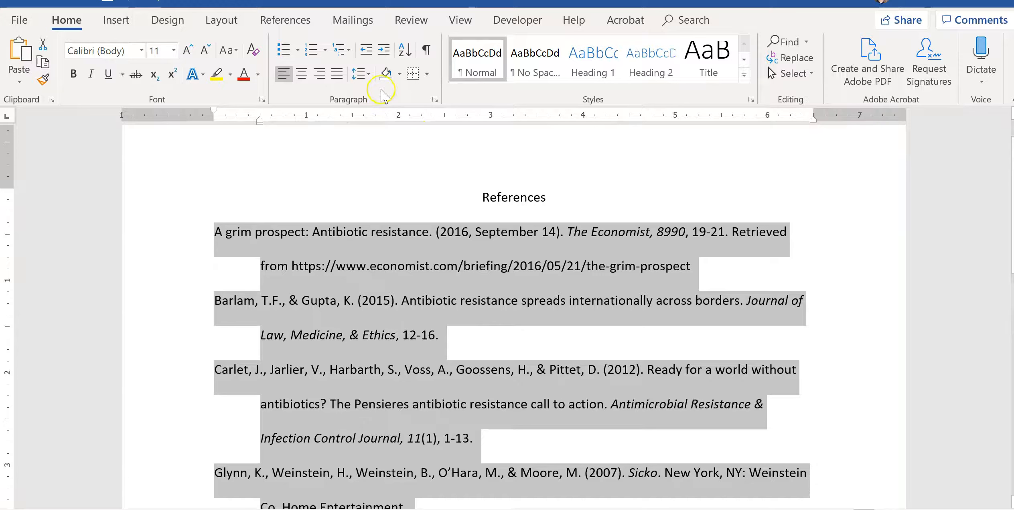
# Step: Check the line spacing choices and reopen the paragraph settings for the selected entries, leaving without changes and clearing the selection
pyautogui.click(364, 76)
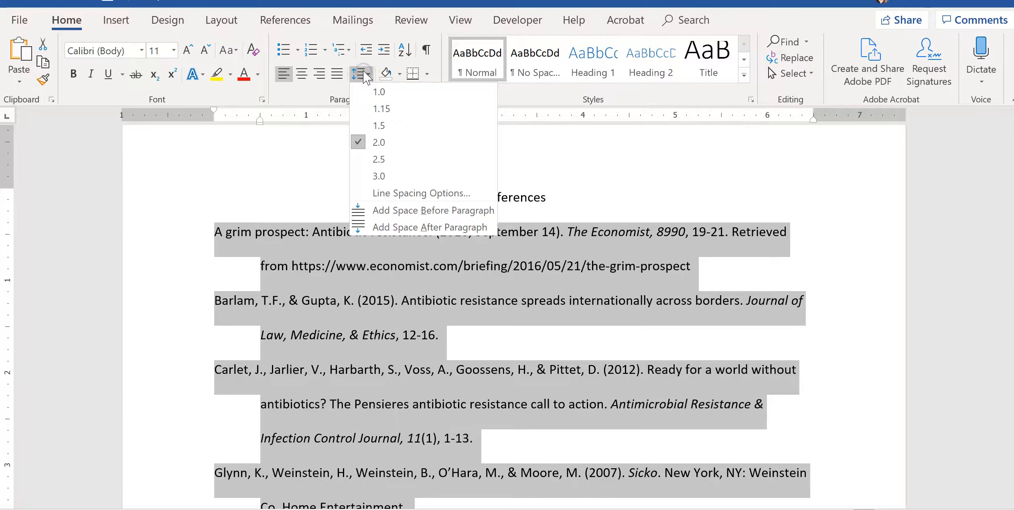
pyautogui.click(364, 76)
pyautogui.rightClick(417, 245)
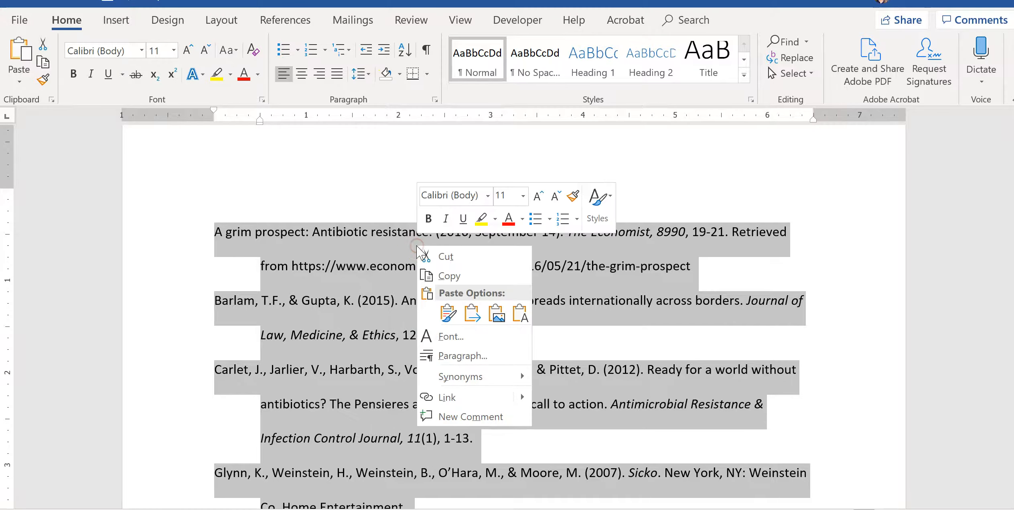
pyautogui.click(460, 356)
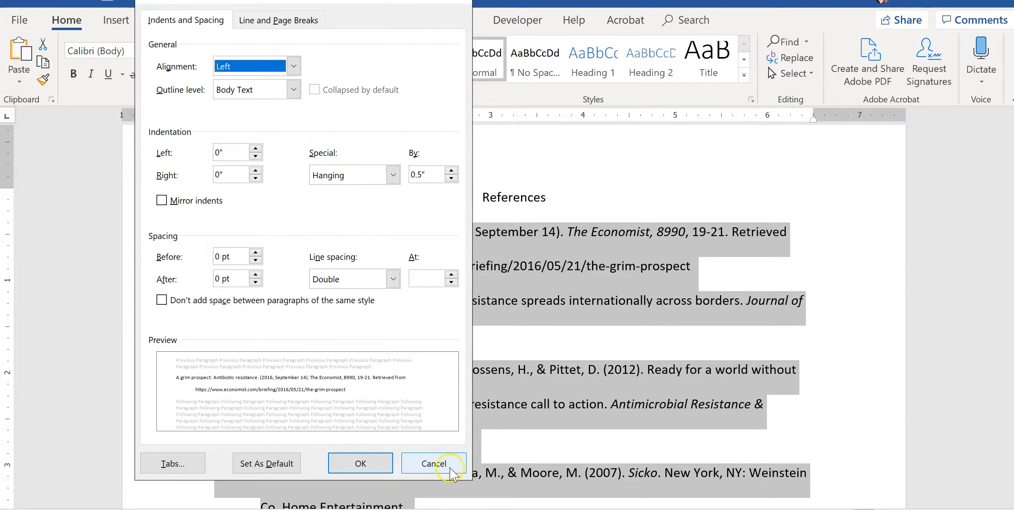
pyautogui.click(431, 464)
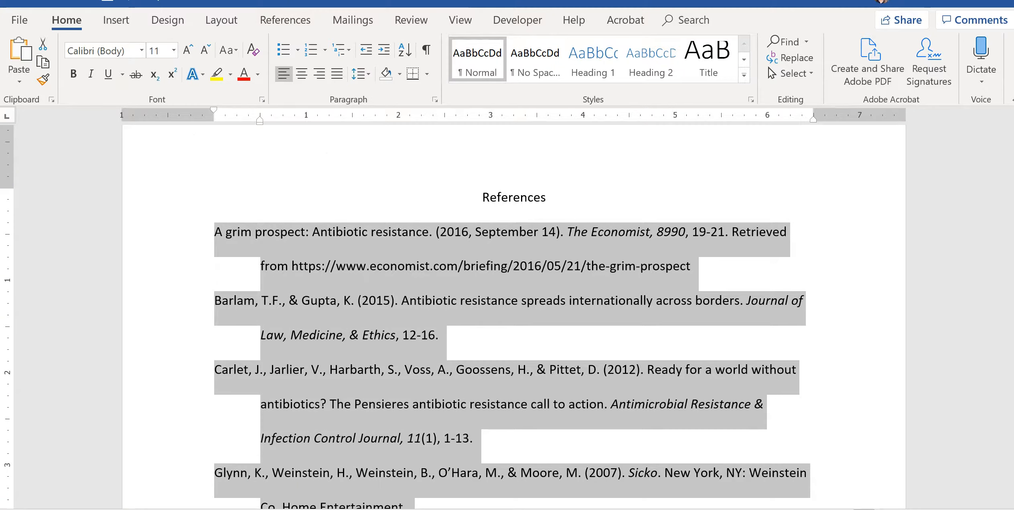
pyautogui.click(367, 409)
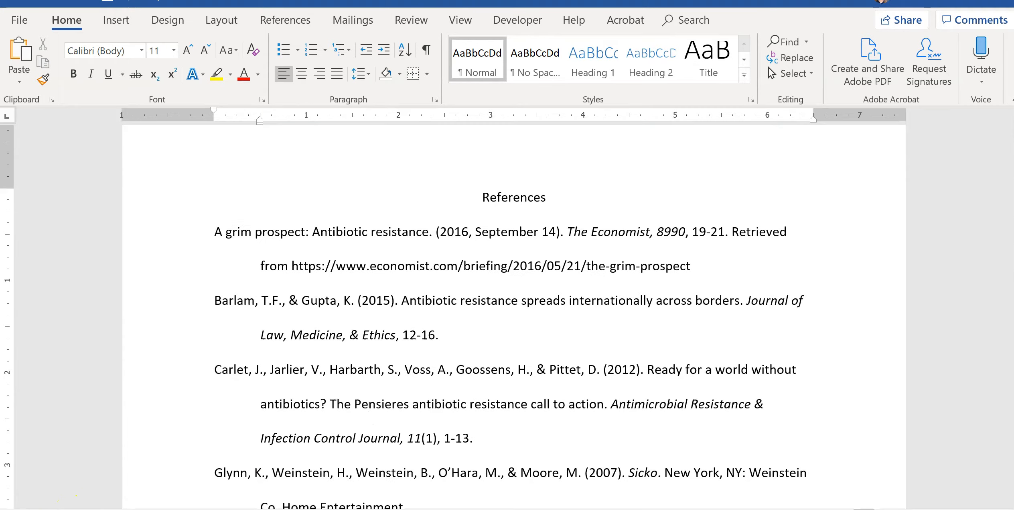